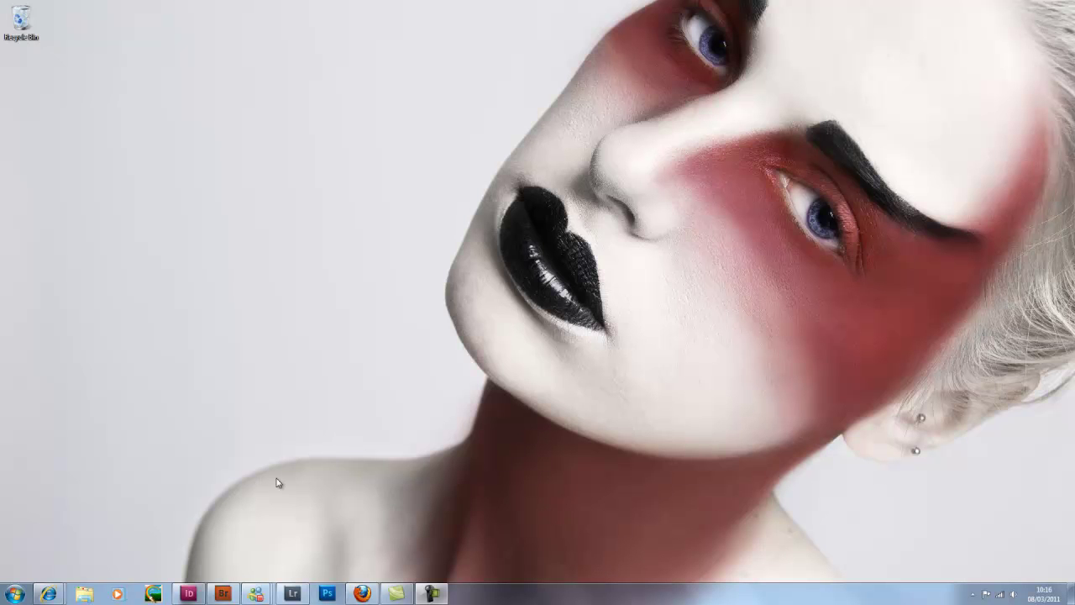
Bring Lightroom 3 forward, showing CANTERBURY 120.CR2 in the Develop module.
click(294, 595)
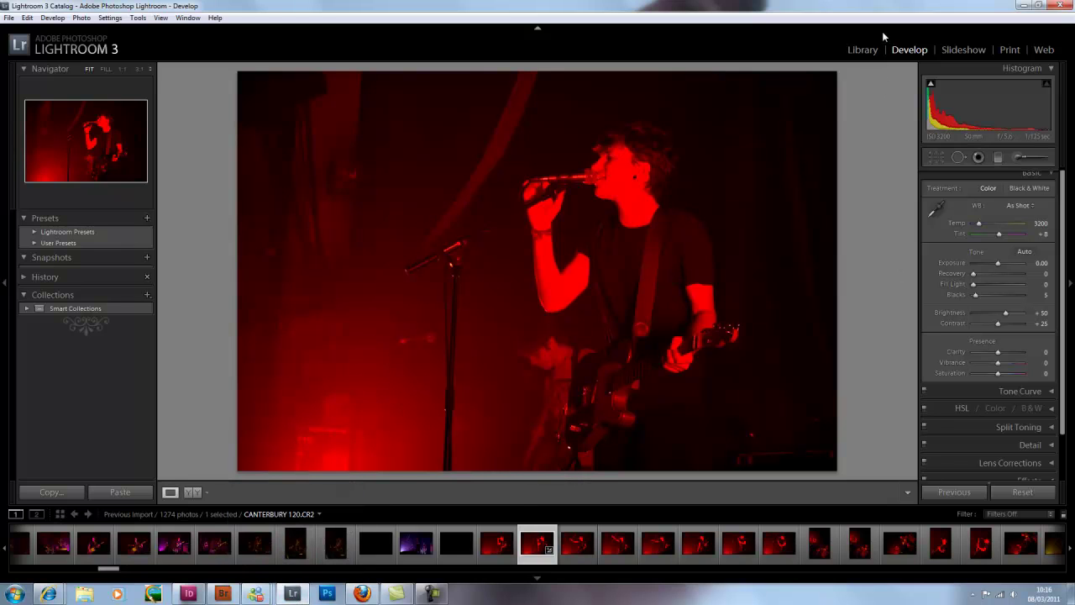
Flag the concert photo as a pick in the Library, then return to Develop.
click(868, 51)
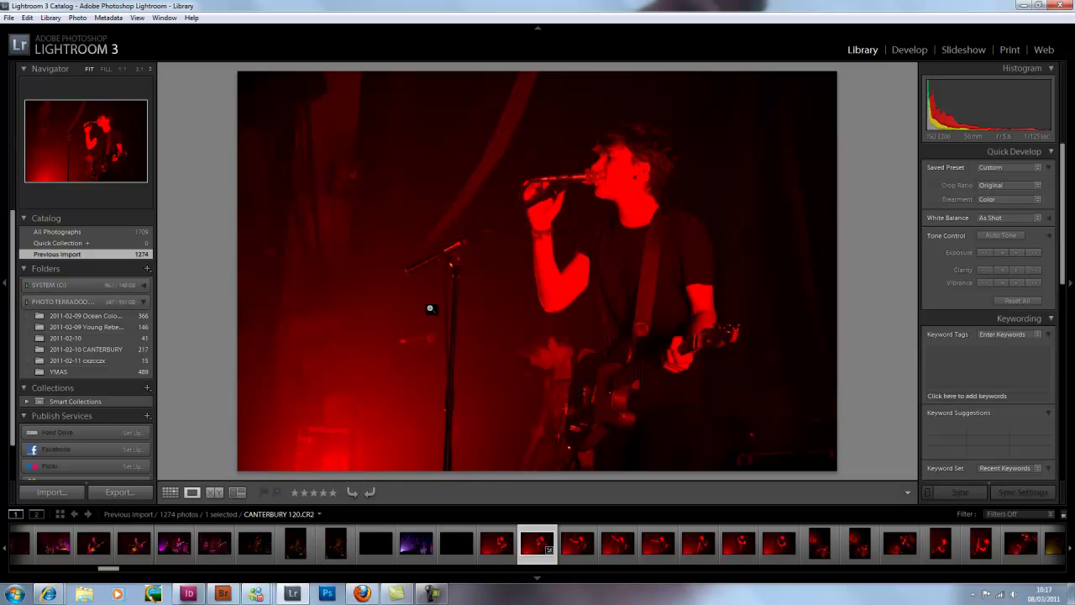
key(p)
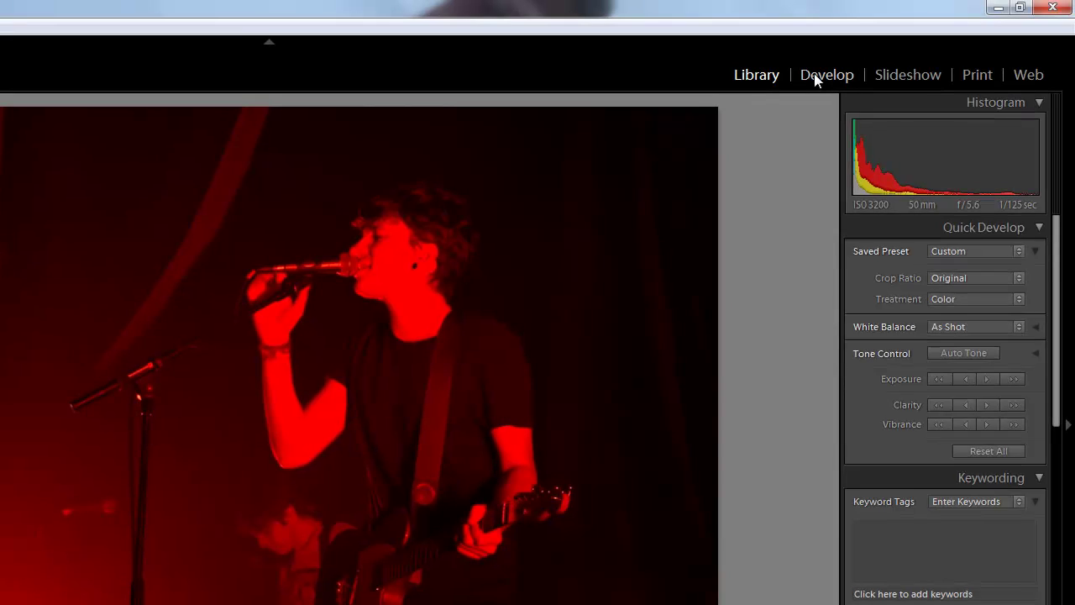
click(896, 50)
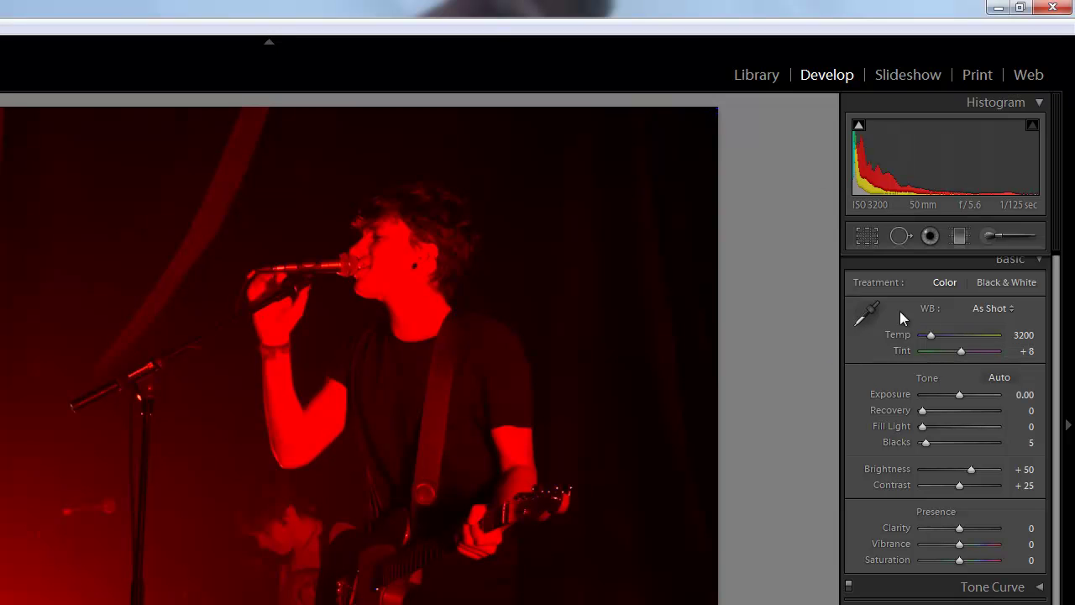
Set the white balance to Temp 2000 and Tint -16.
drag(928, 335, 914, 337)
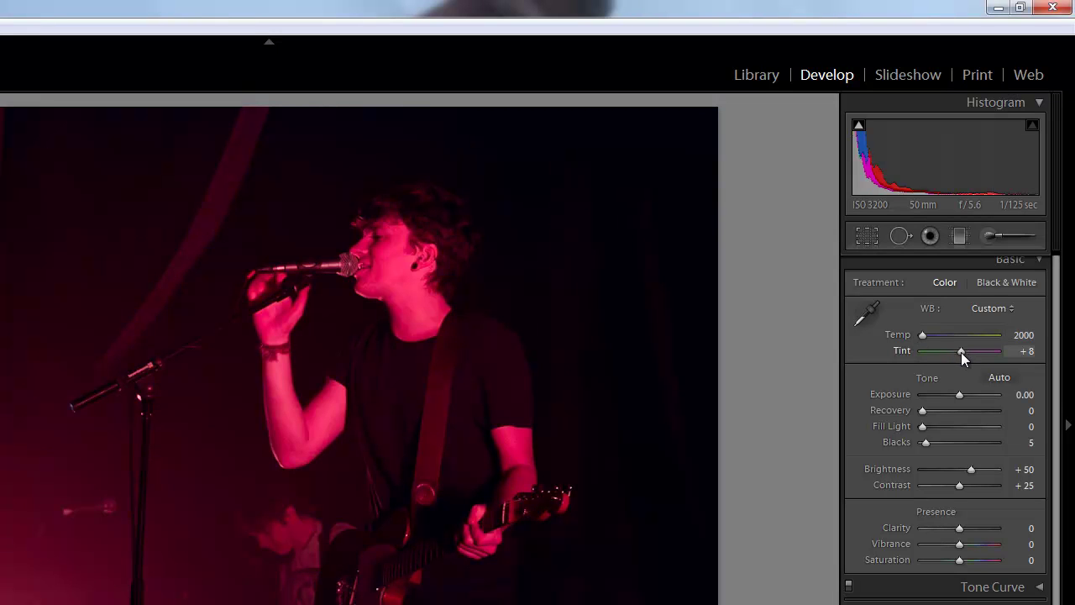
drag(959, 351, 953, 352)
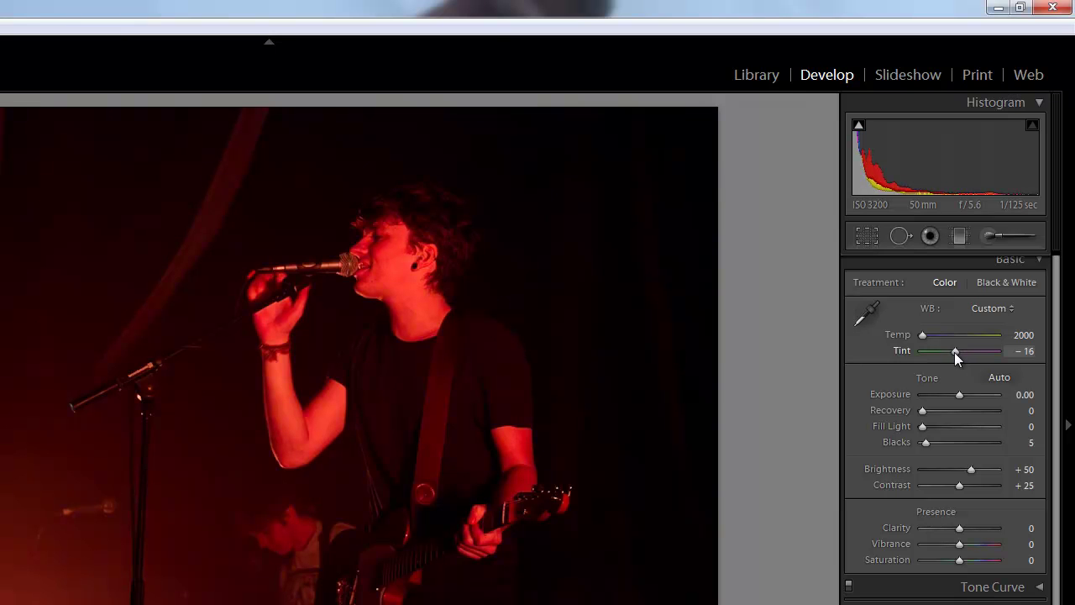
scroll(1050, 319, down, 1)
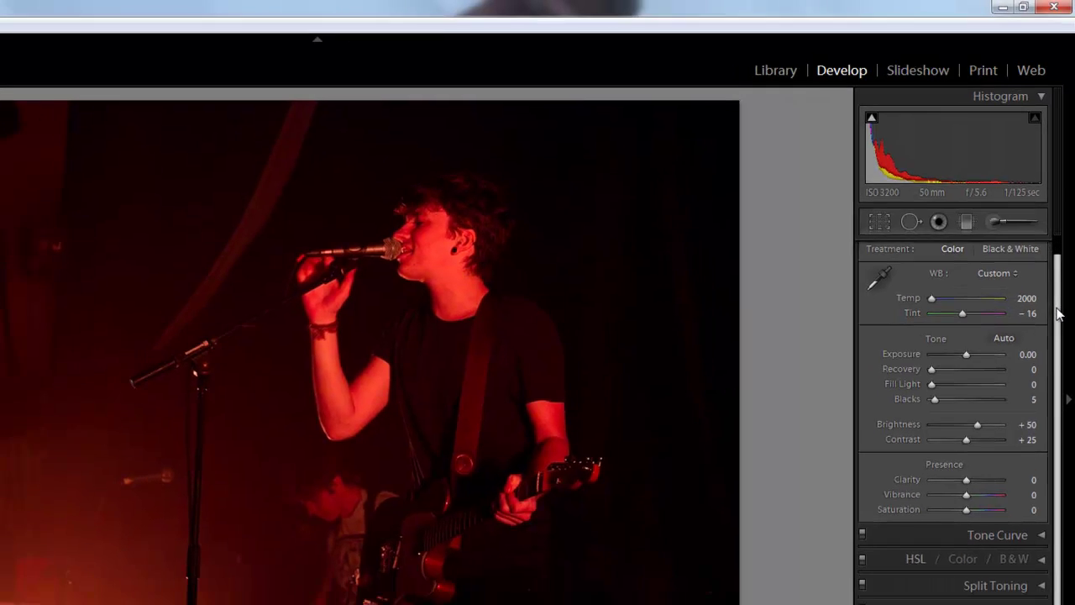
scroll(1058, 319, down, 2)
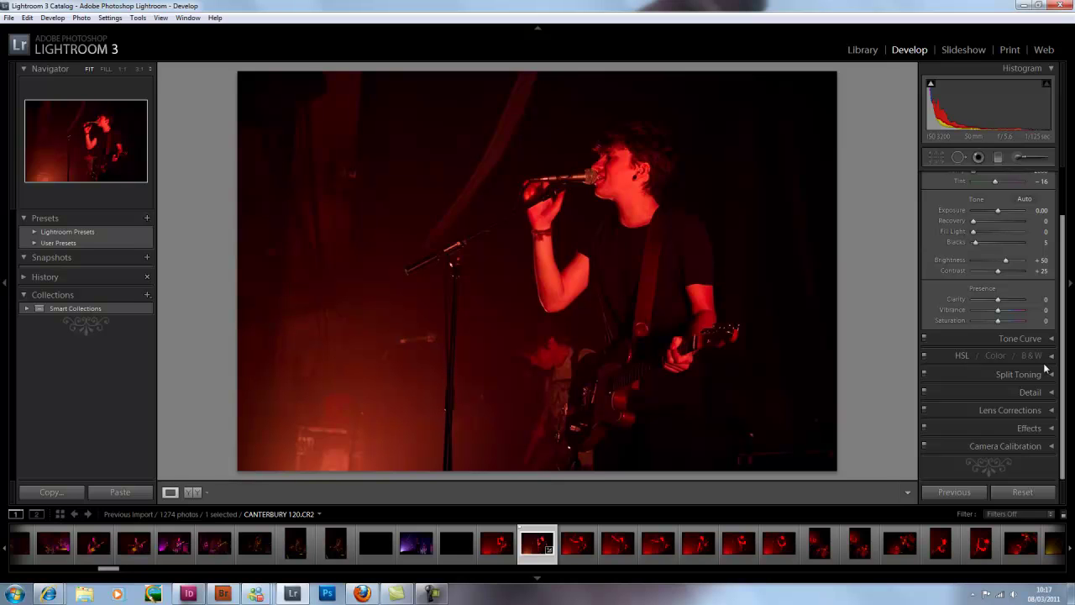
Expand Camera Calibration, try a Red Primary Hue shift, and undo it.
click(989, 447)
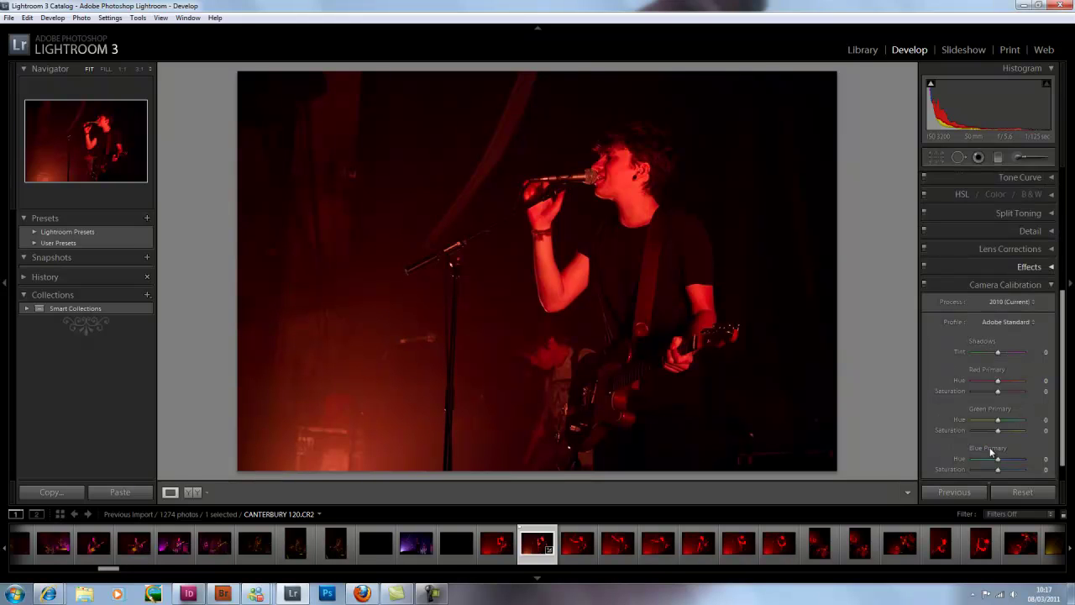
scroll(1016, 382, down, 1)
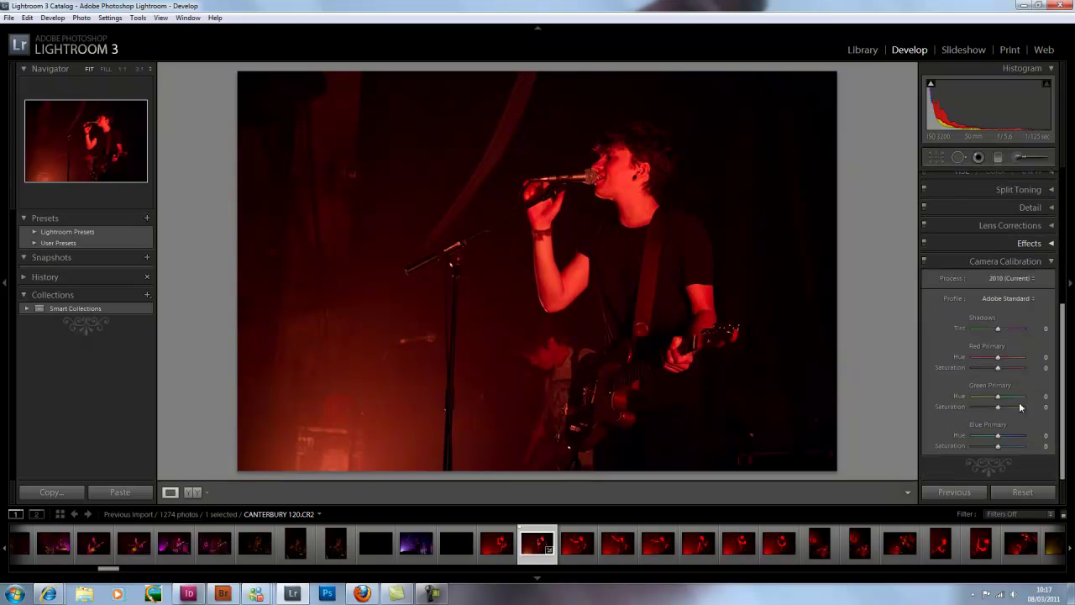
drag(999, 358, 973, 368)
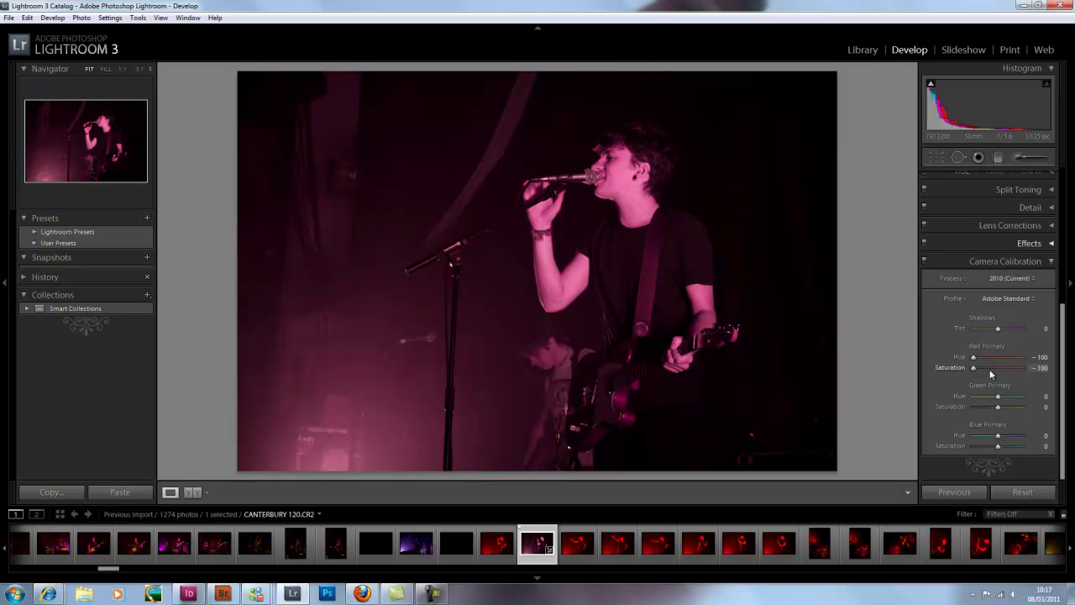
key(ctrl+z)
key(ctrl+z)
key(ctrl+z)
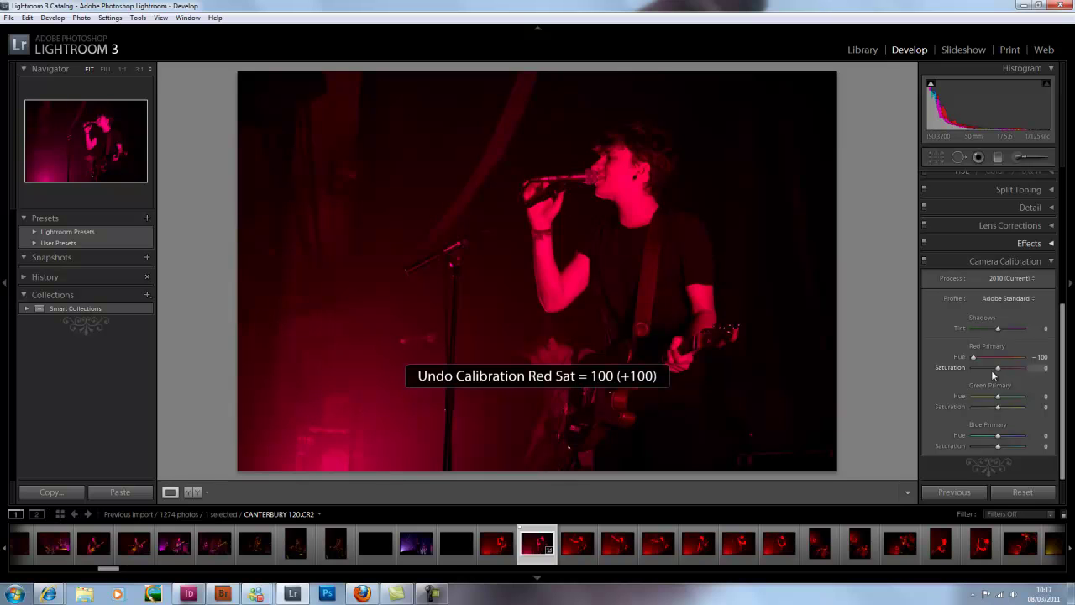
key(ctrl+z)
key(ctrl+z)
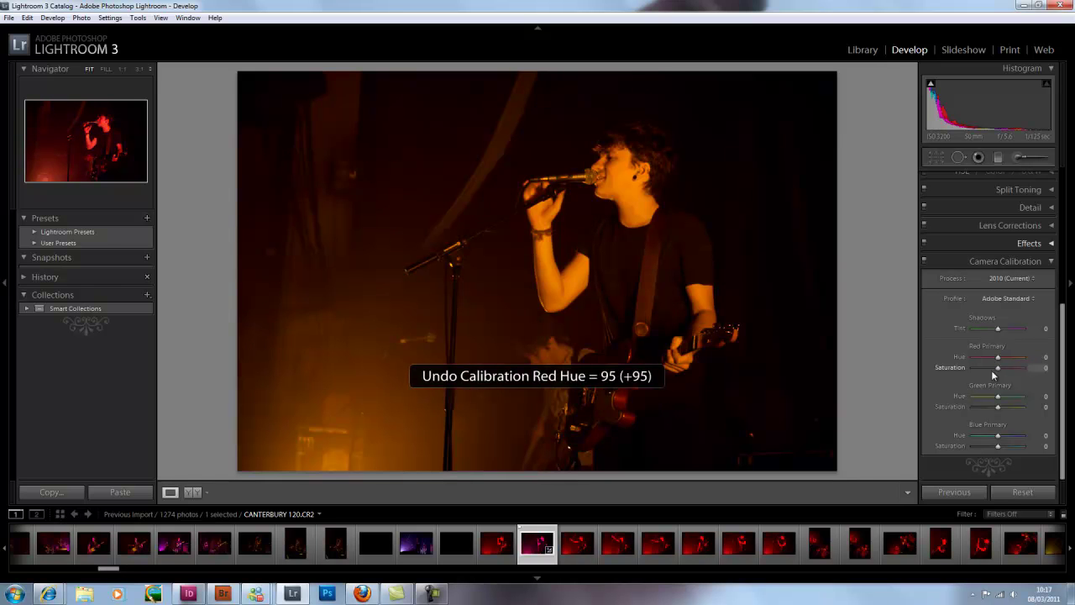
Try Green Primary Hue +98 and Blue Primary Hue +100, undoing each back to 0.
mouse_move(999, 395)
mouse_down()
mouse_move(1022, 396)
mouse_move(967, 397)
mouse_move(998, 400)
mouse_up()
key(ctrl+z)
key(ctrl+z)
key(ctrl+z)
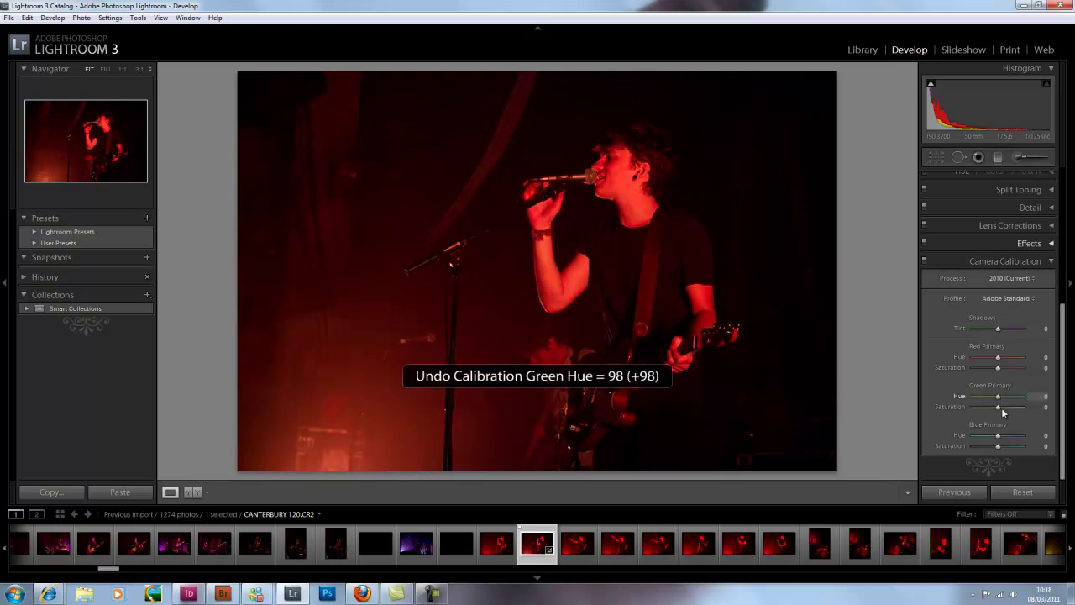
drag(998, 435, 969, 433)
key(ctrl+z)
key(ctrl+z)
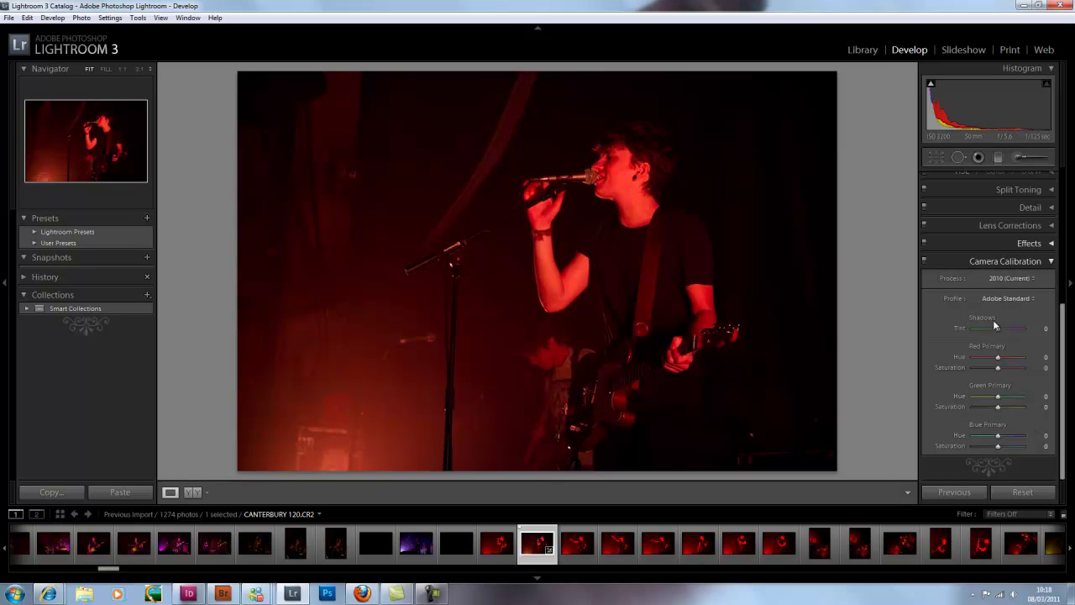
Calibrate Shadows Tint -10, Red Hue +6/Saturation -68, Green Hue -59/Saturation -20, Blue Hue +49.
drag(995, 327, 992, 328)
drag(998, 357, 999, 358)
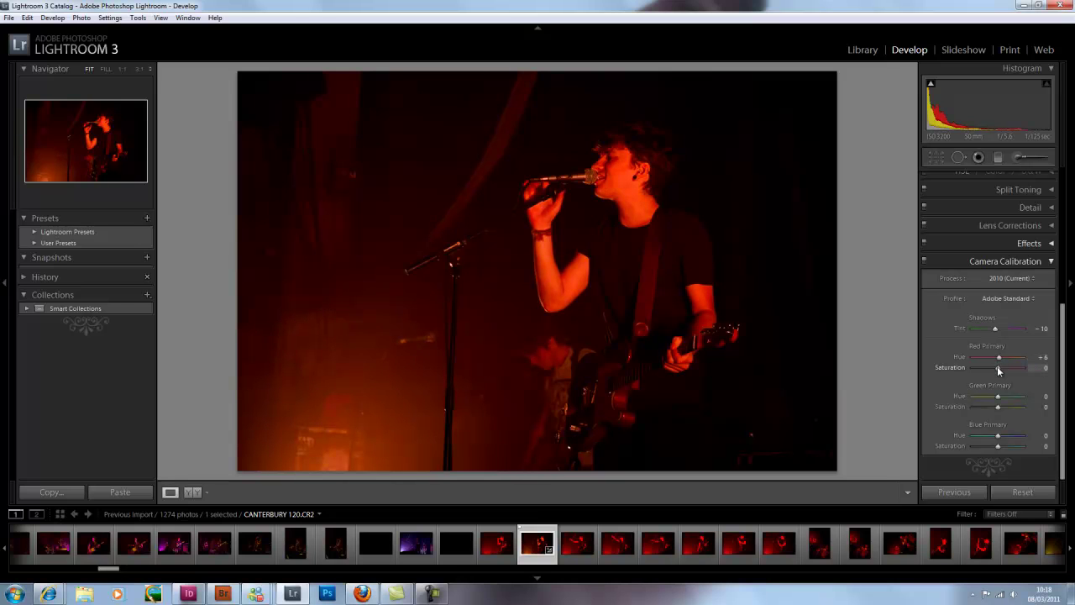
drag(998, 370, 986, 369)
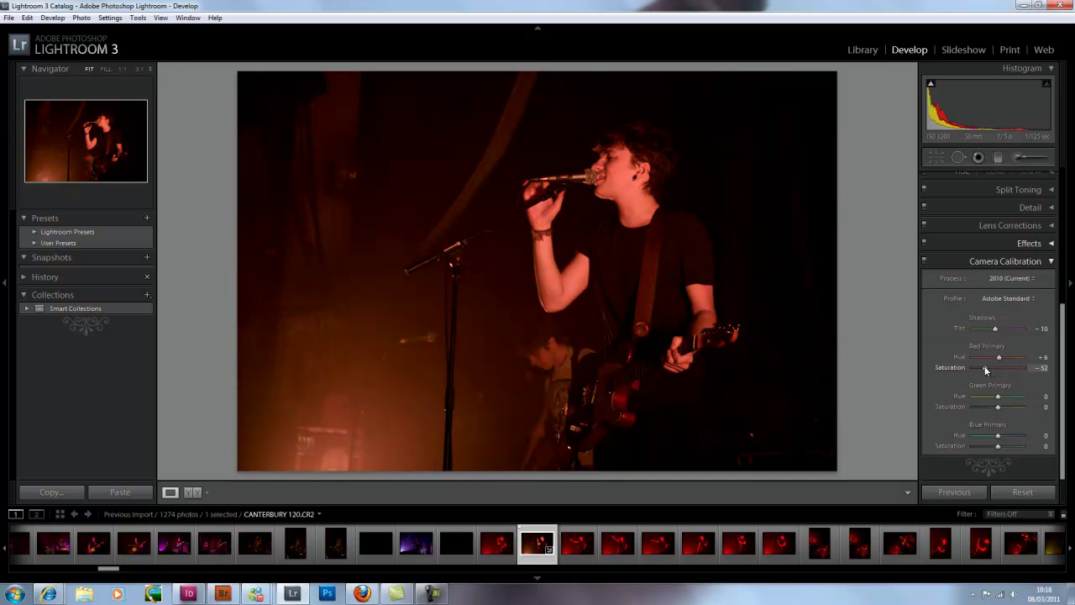
drag(983, 371, 983, 370)
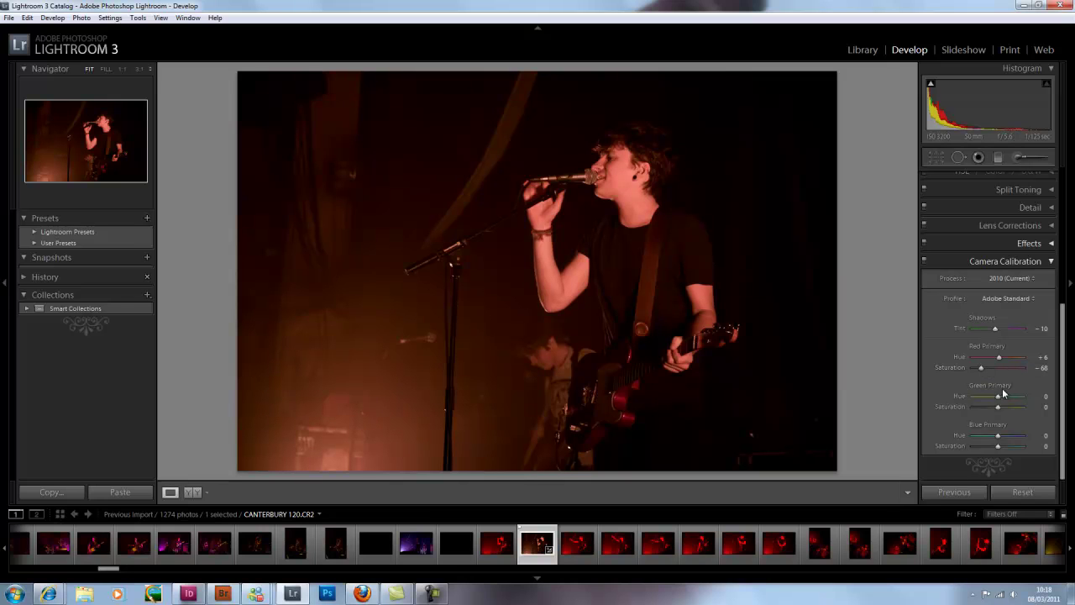
drag(999, 398, 984, 400)
drag(997, 405, 995, 408)
drag(998, 439, 1008, 439)
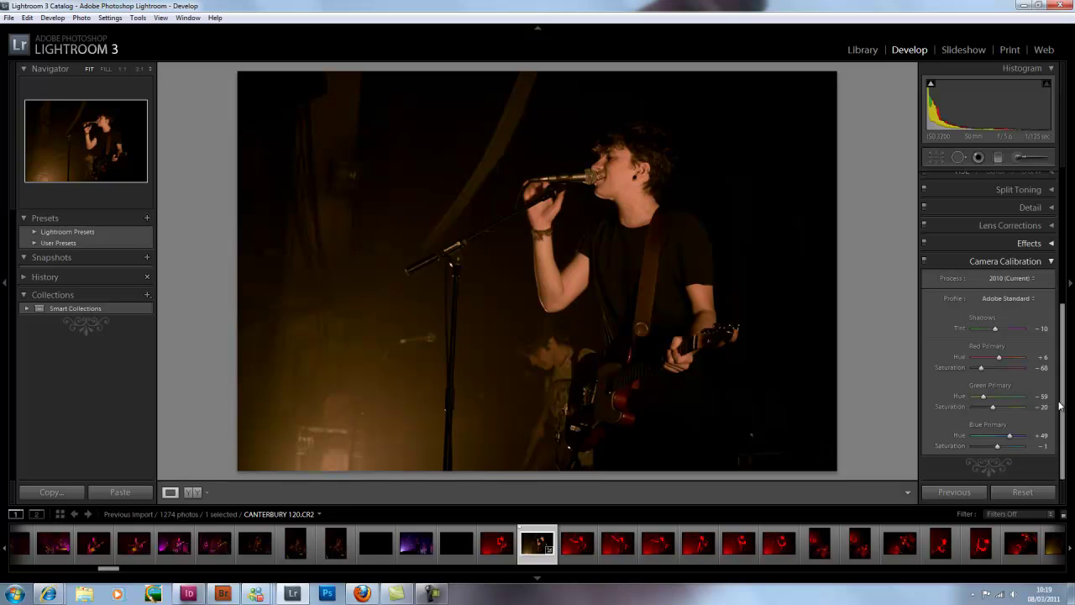
Open the HSL Hue controls and push Yellow and Green Hue to +100.
drag(1061, 407, 1053, 328)
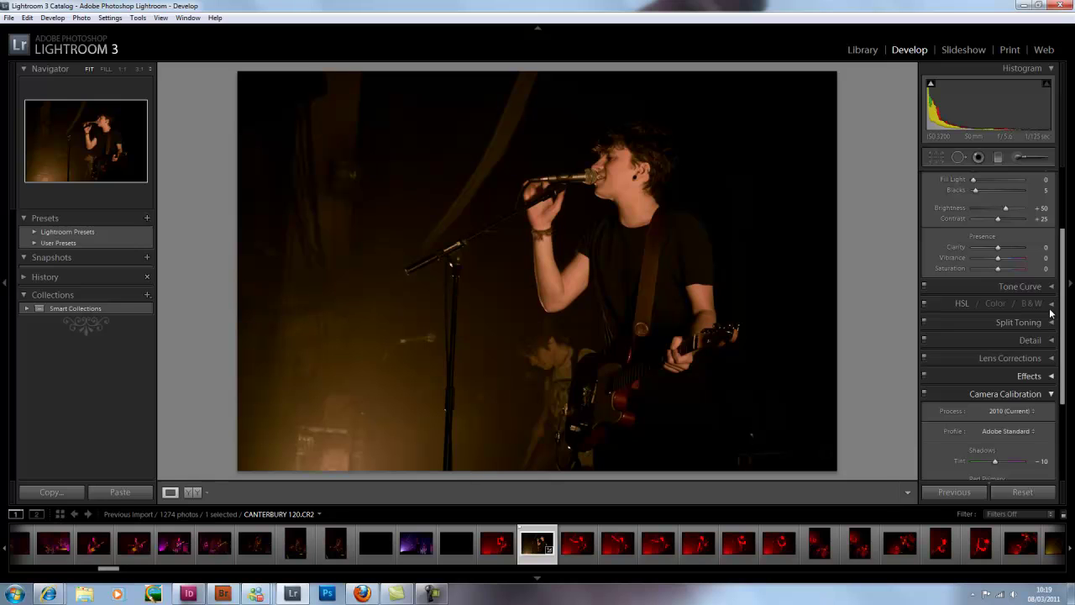
click(1050, 307)
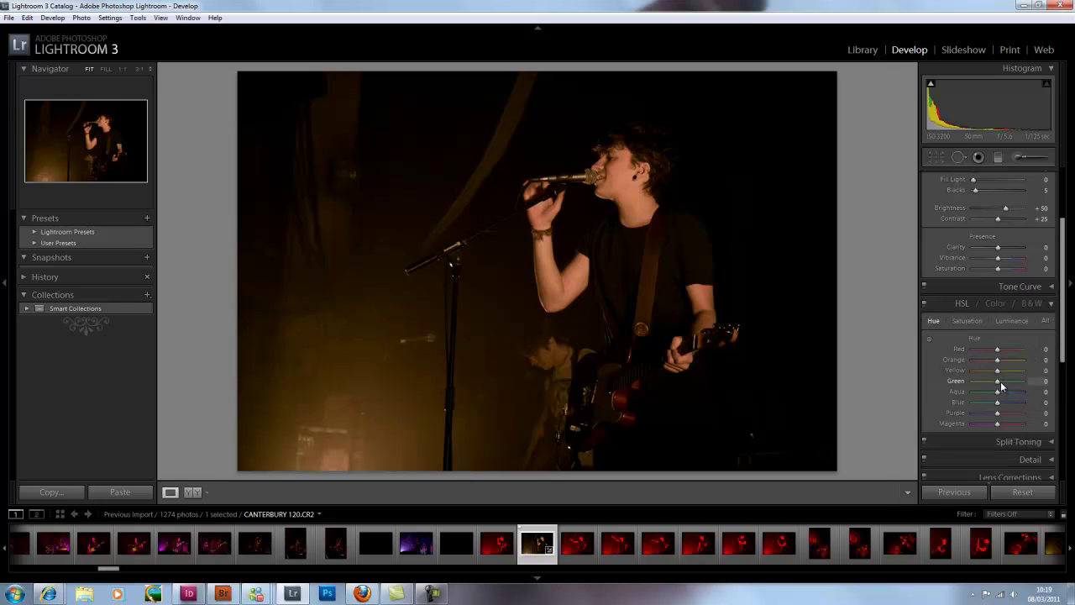
mouse_move(1013, 379)
mouse_down()
mouse_move(1039, 382)
mouse_move(1010, 382)
mouse_move(1021, 387)
mouse_up()
drag(1064, 359, 1066, 299)
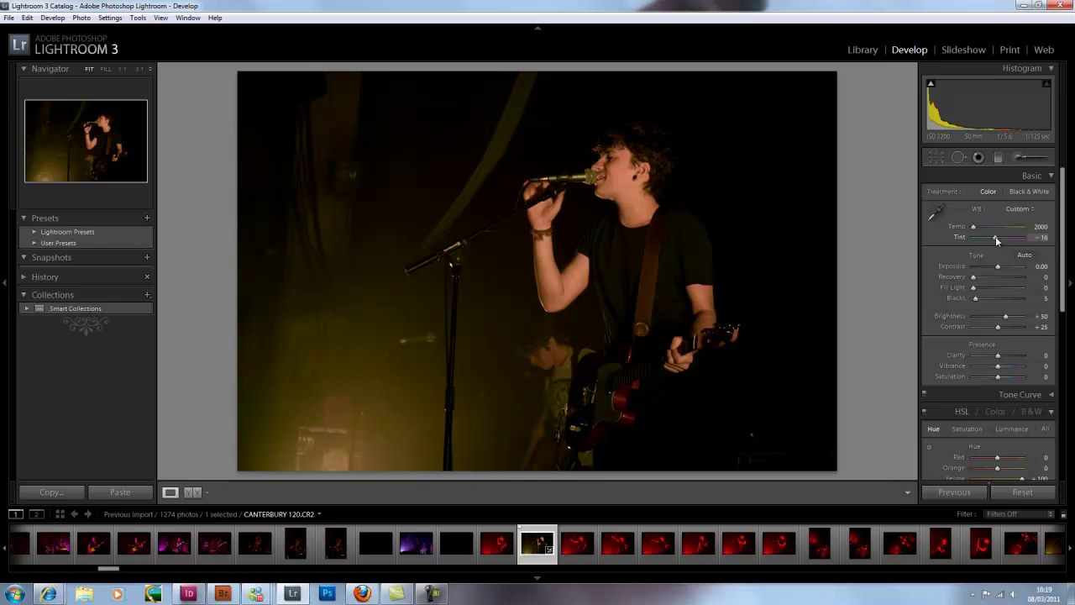
Set white balance Tint to -12, then try Blue Hue +100 and return it to zero.
drag(995, 236, 996, 236)
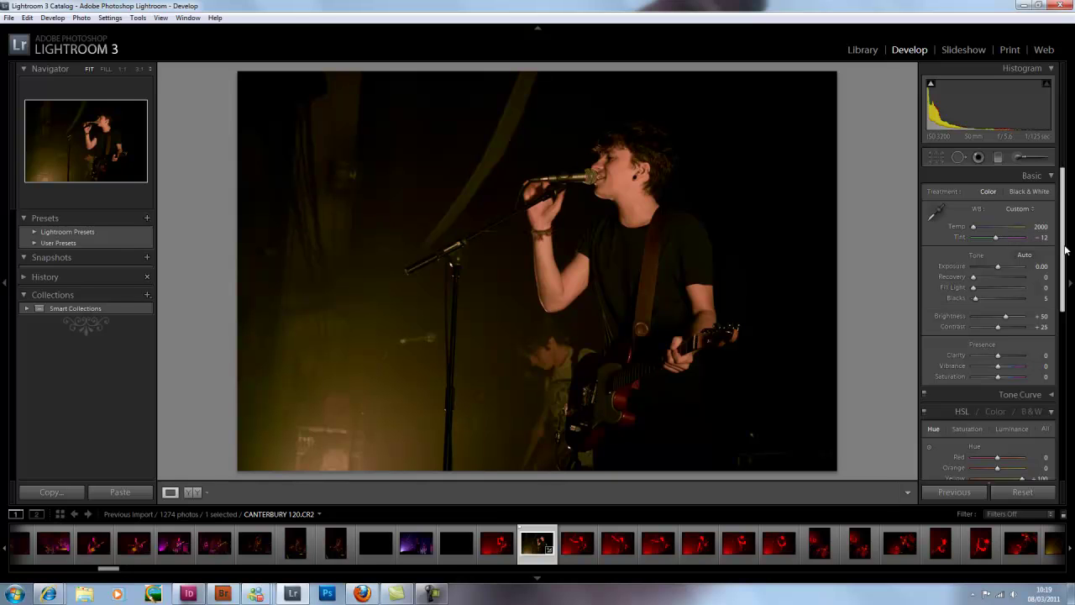
drag(1065, 247, 1041, 416)
scroll(1042, 416, up, 5)
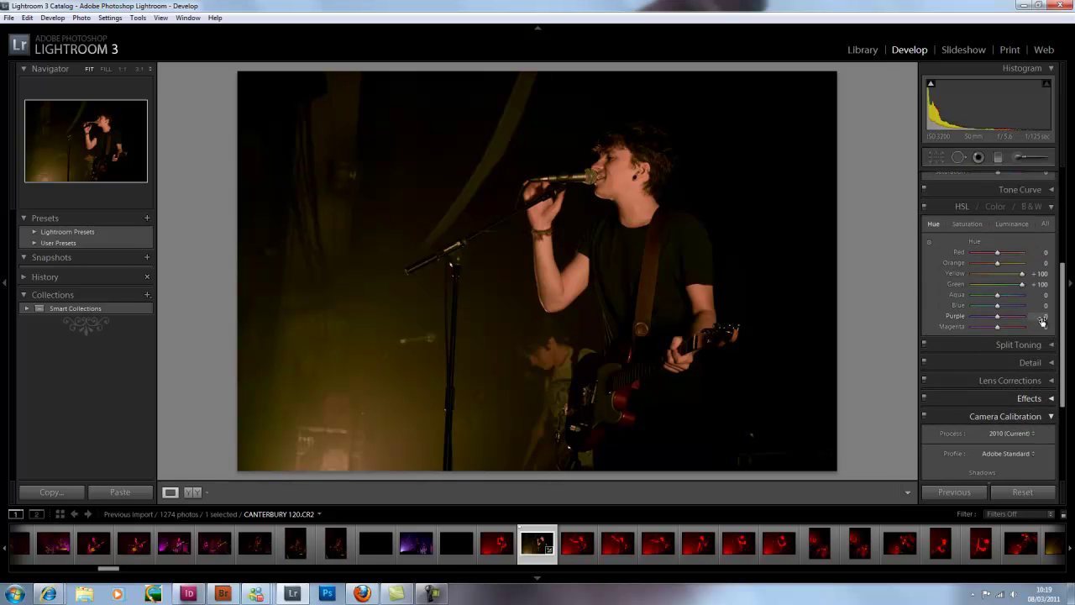
drag(1001, 306, 1038, 306)
click(998, 307)
Check the HSL Luminance and Saturation settings, then go back to Hue.
click(1008, 223)
click(968, 224)
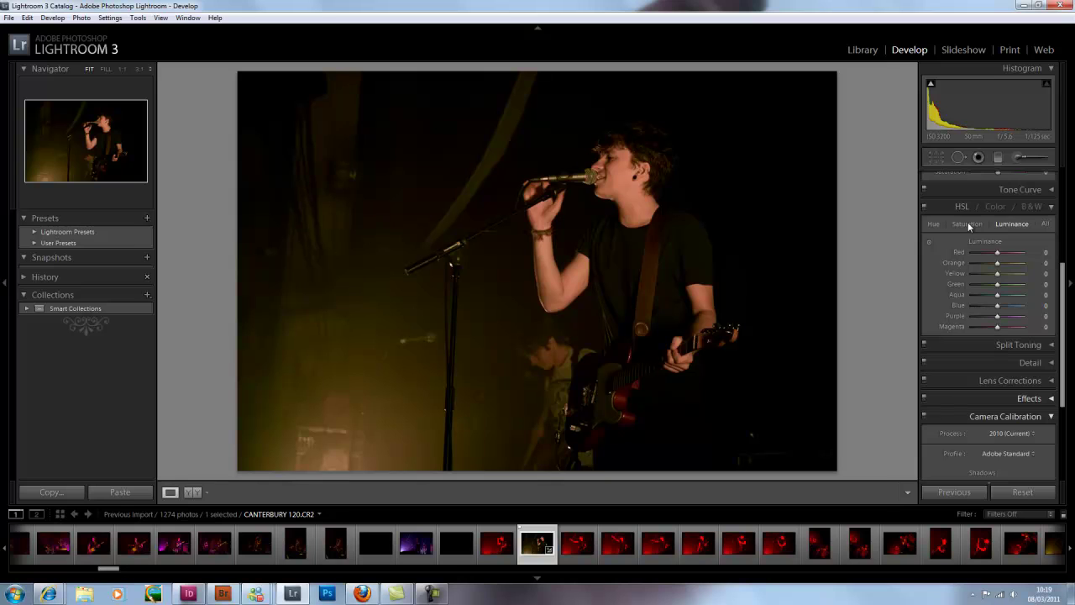
click(933, 224)
drag(1063, 273, 1063, 174)
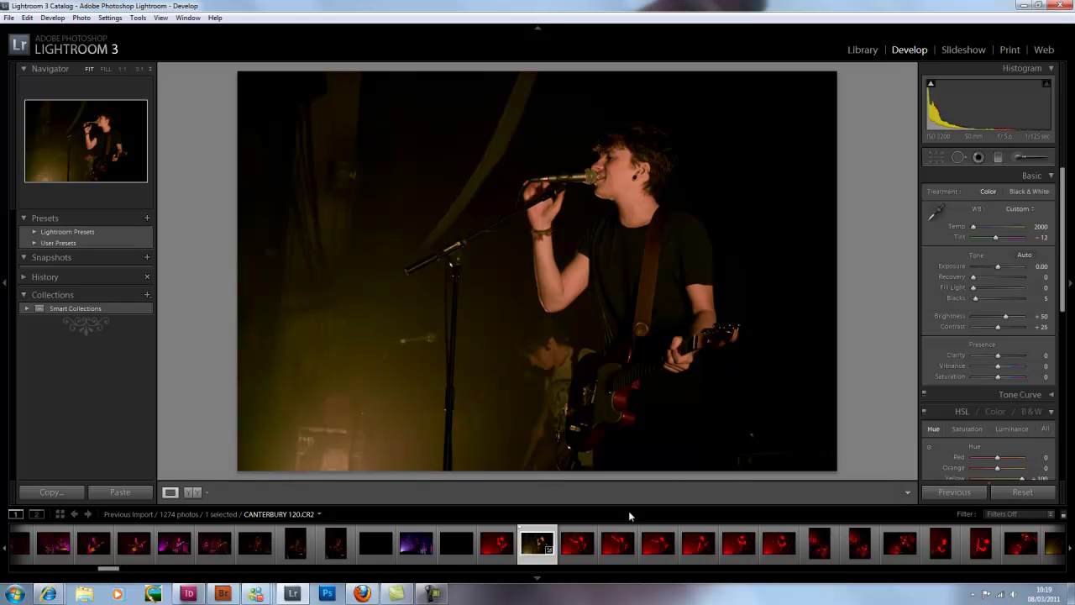
Reset the photo's develop settings from the filmstrip thumbnail to view the original.
right_click(537, 548)
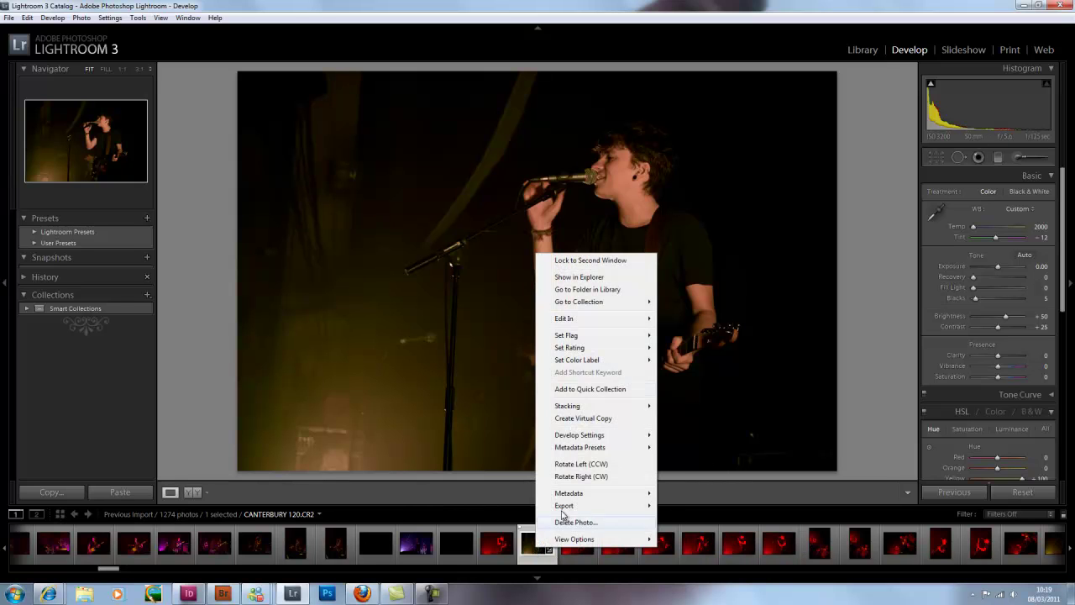
mouse_move(636, 494)
mouse_move(639, 435)
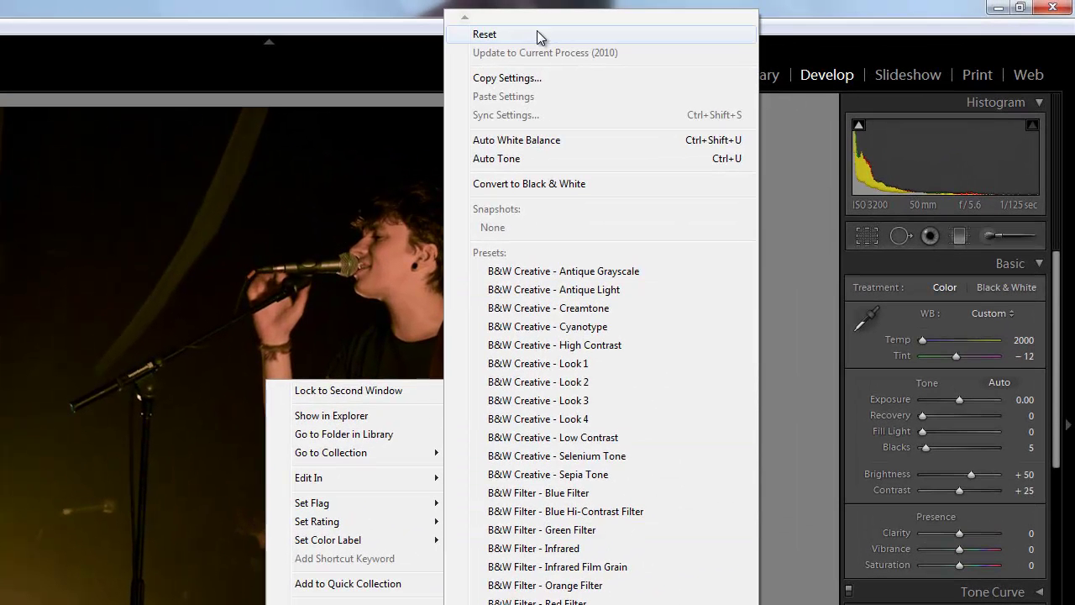
click(539, 33)
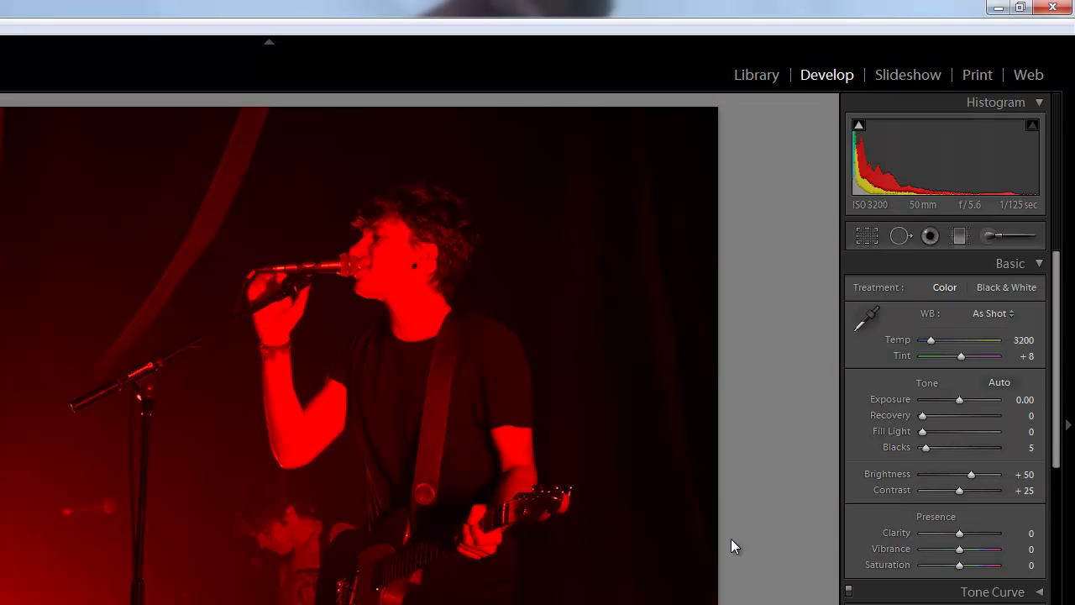
Undo the reset to restore the amber correction, then minimize Lightroom.
key(ctrl+z)
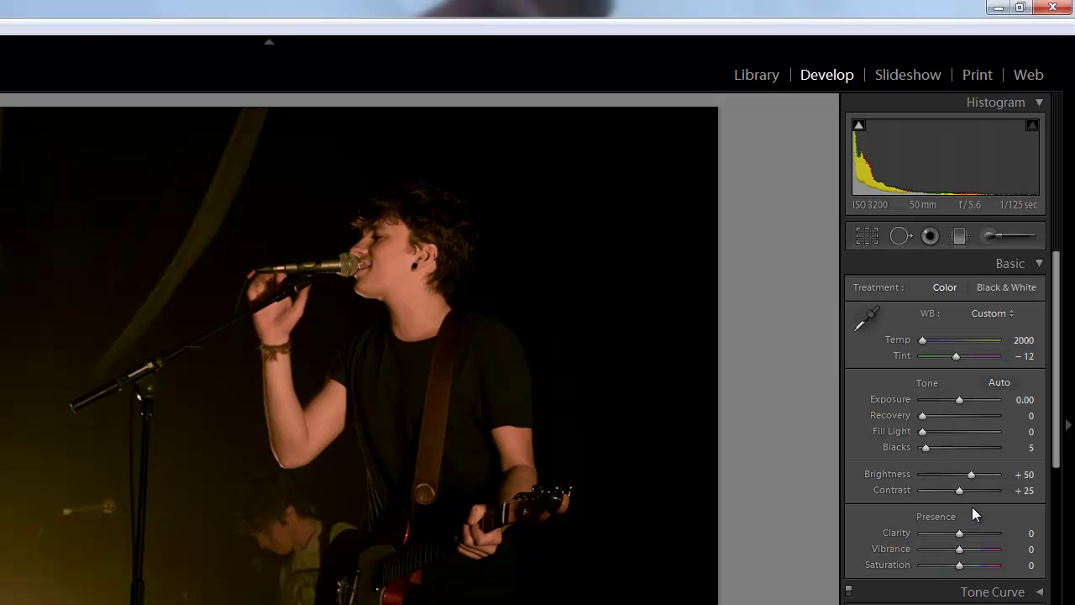
mouse_move(1056, 442)
mouse_down()
mouse_move(1057, 478)
mouse_move(1058, 427)
mouse_up()
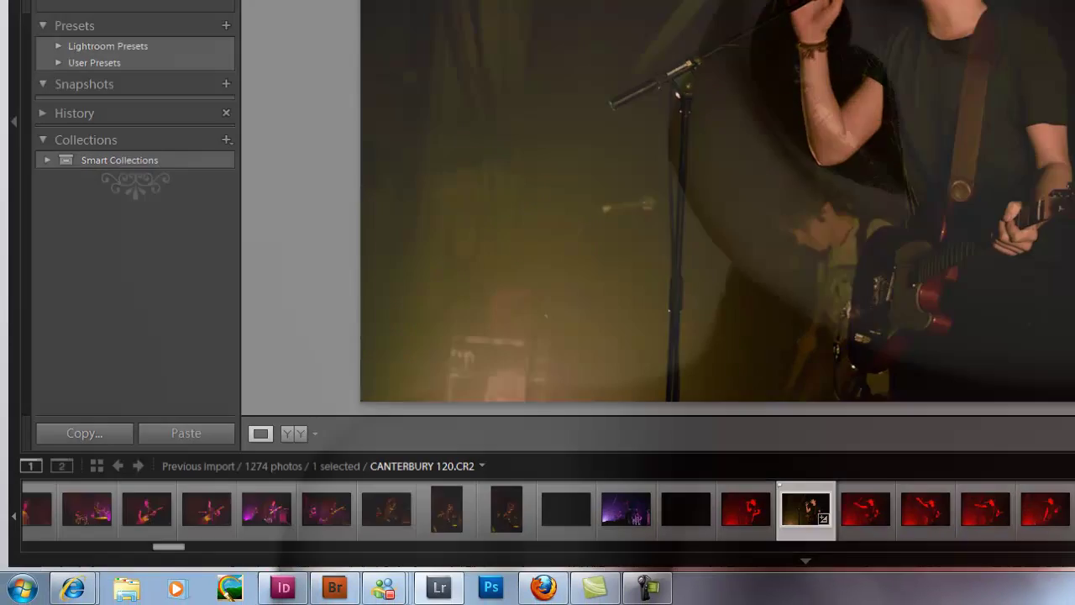
click(1063, 6)
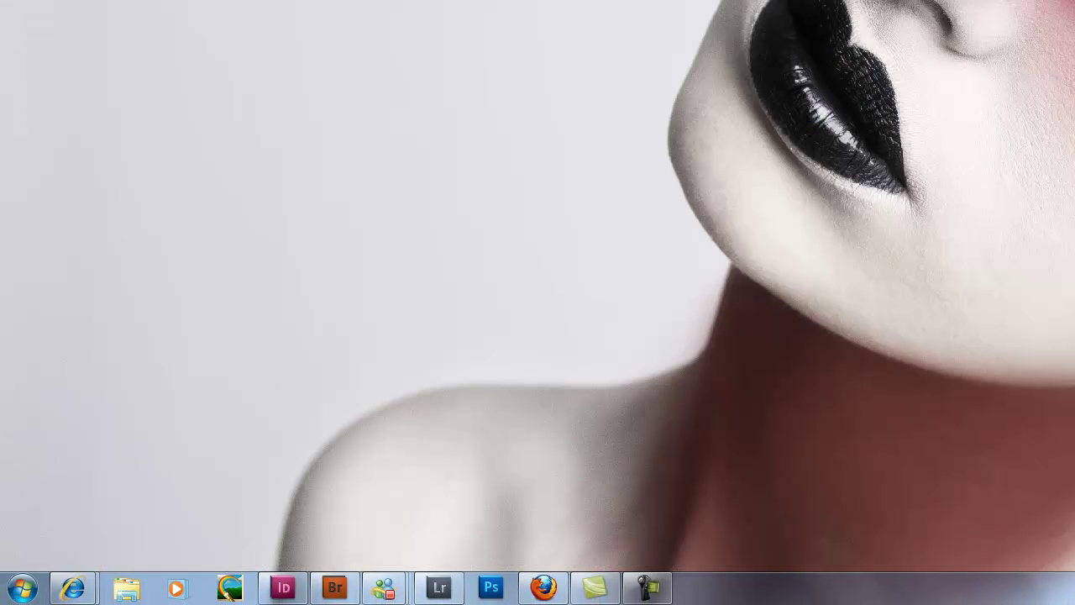